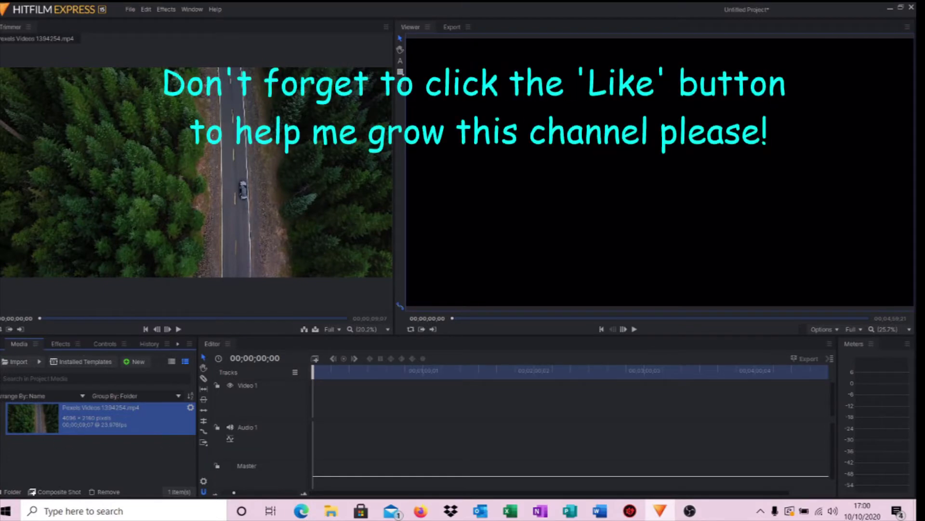
Put the aerial road clip on Video 1, widen the timeline, preview it, and return to the start
drag(34, 423, 313, 411)
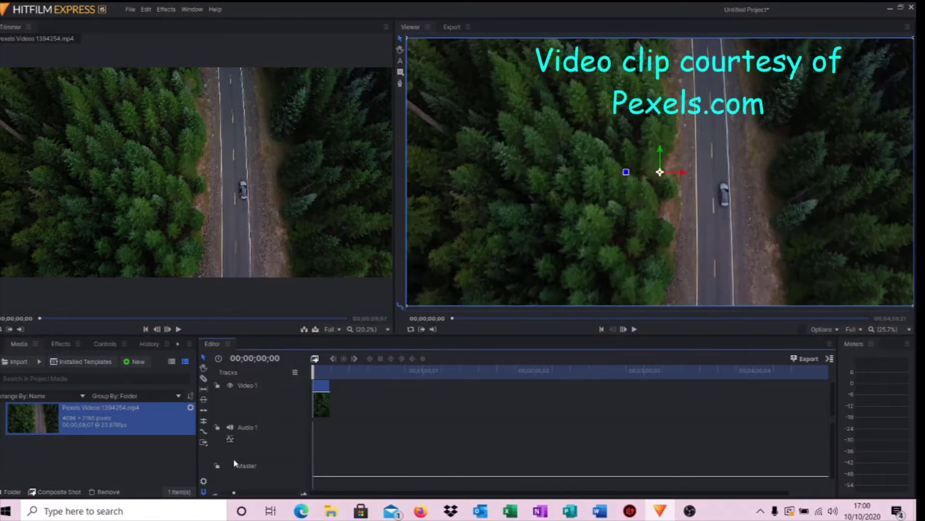
drag(234, 493, 278, 493)
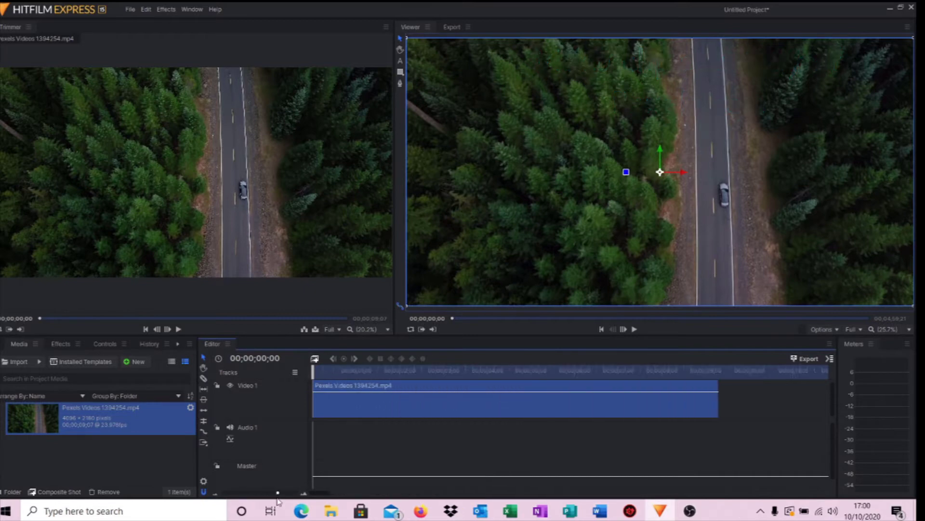
click(636, 329)
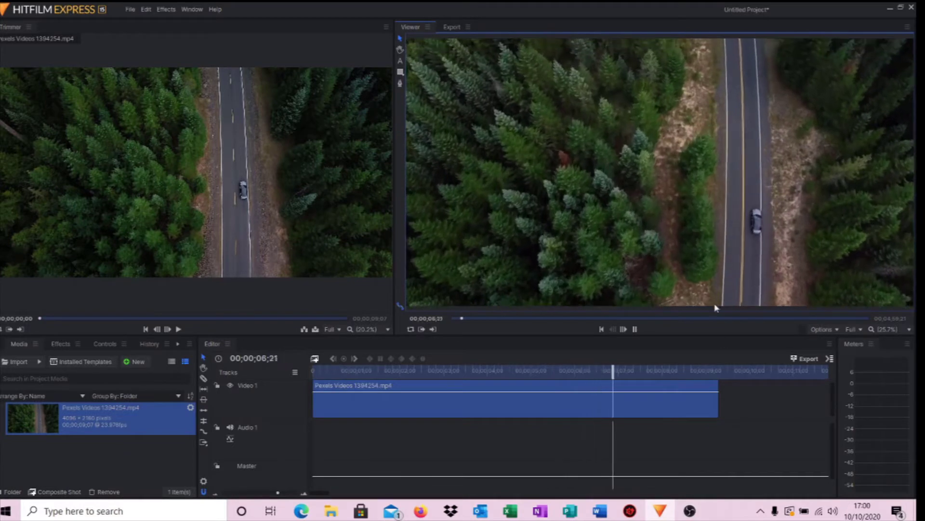
click(635, 330)
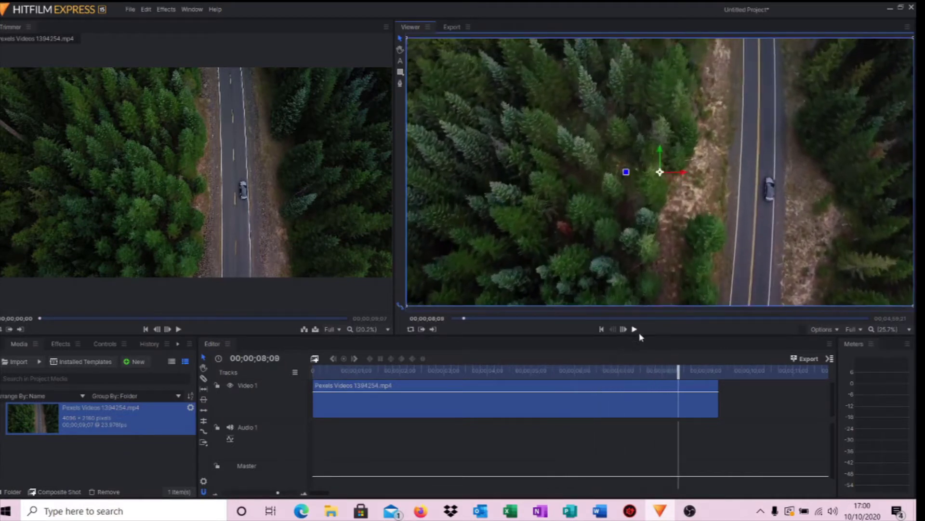
drag(678, 371, 303, 372)
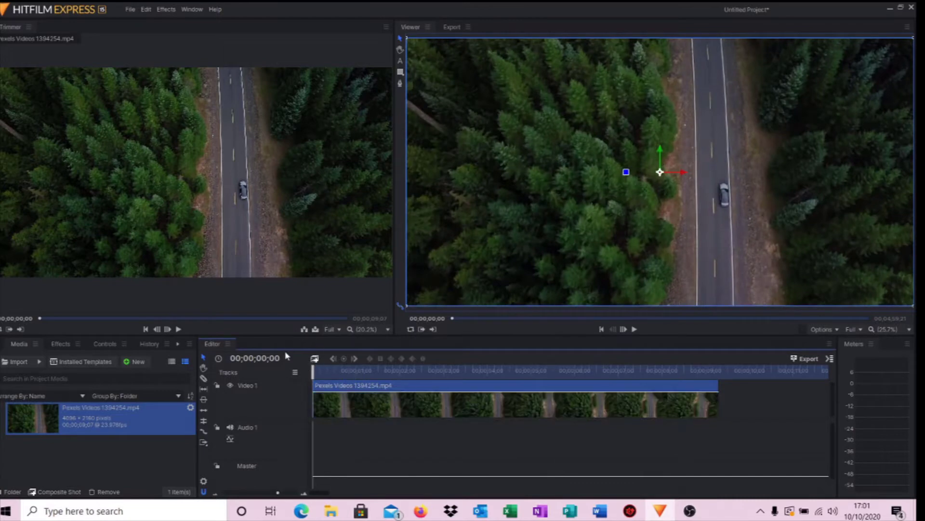
Convert the road clip to a composite shot, expand its Transform properties, and move to 00;00;01;16
click(315, 359)
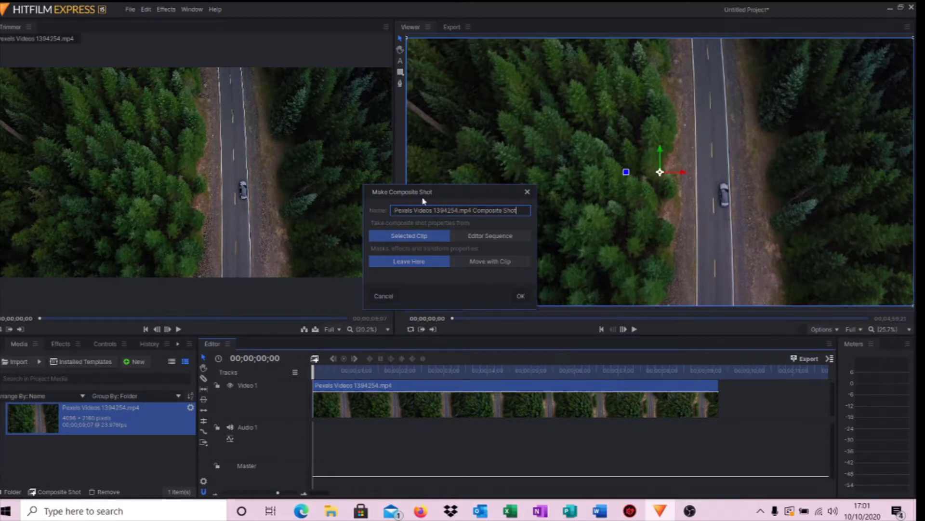
click(521, 297)
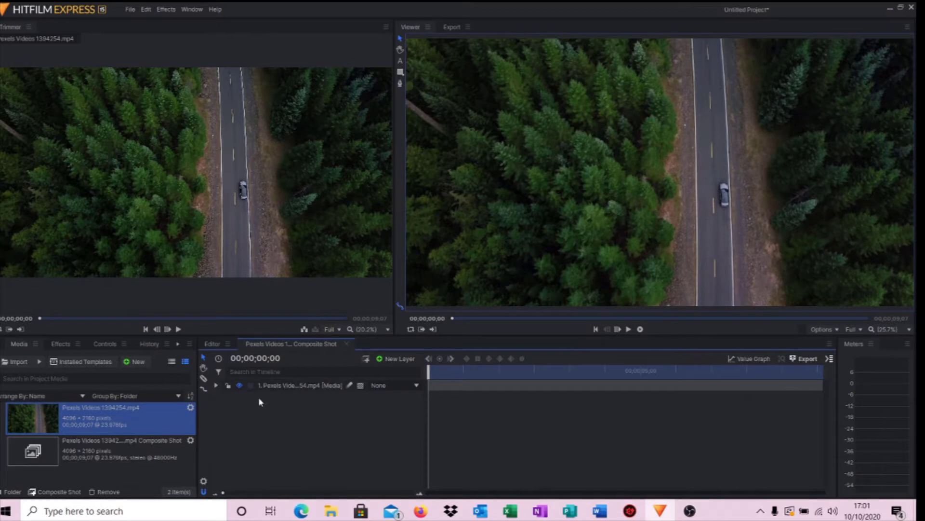
click(216, 386)
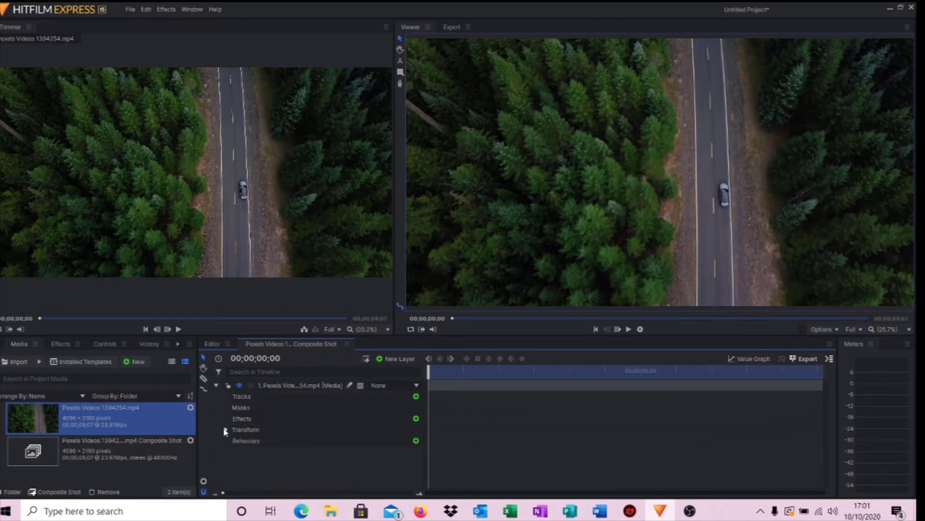
click(225, 430)
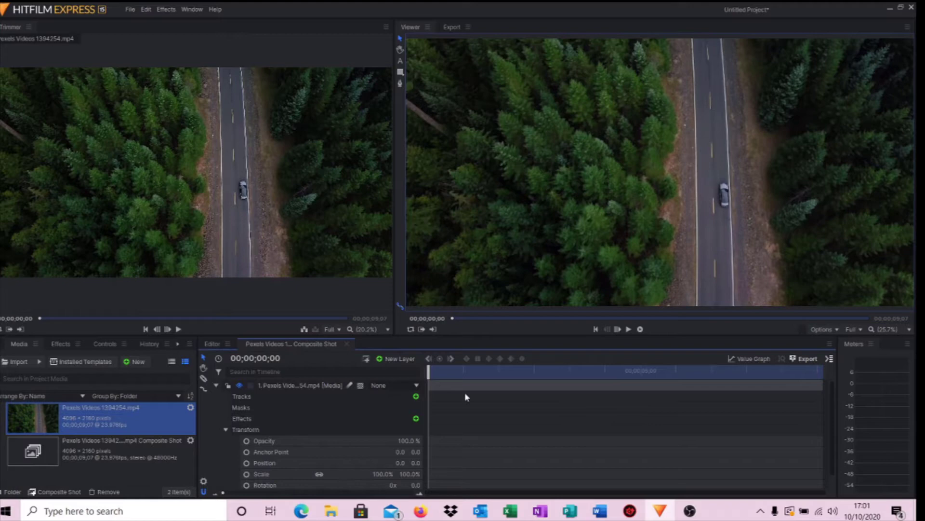
drag(432, 370, 499, 382)
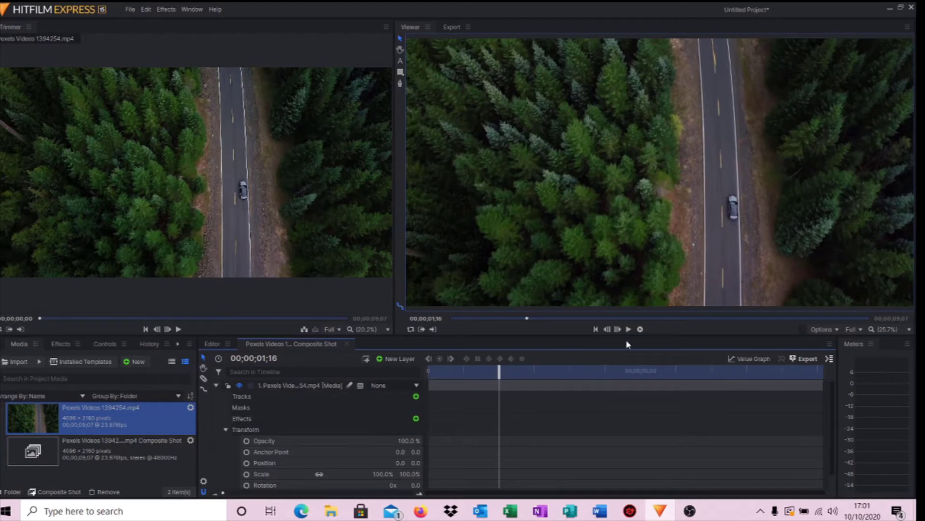
Add starting Position and Scale keyframes at 01;16, then go to 03;08
click(247, 463)
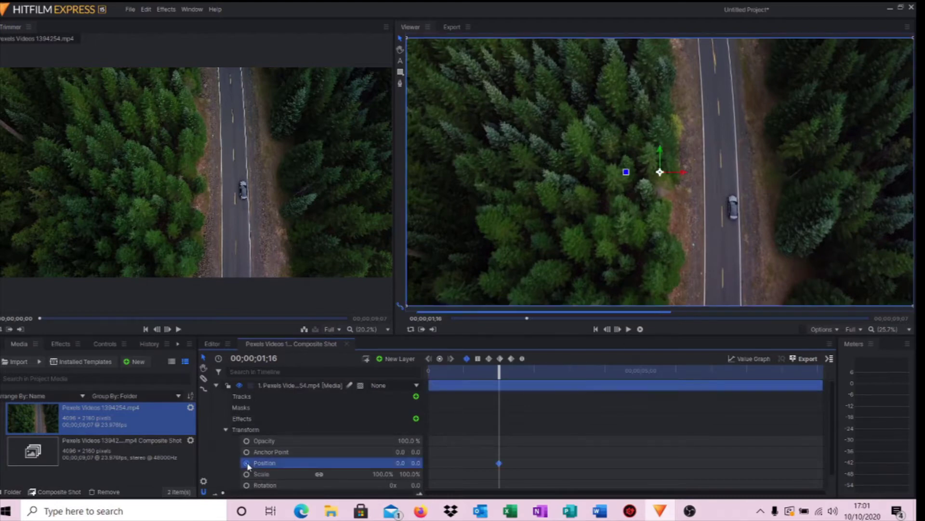
click(246, 473)
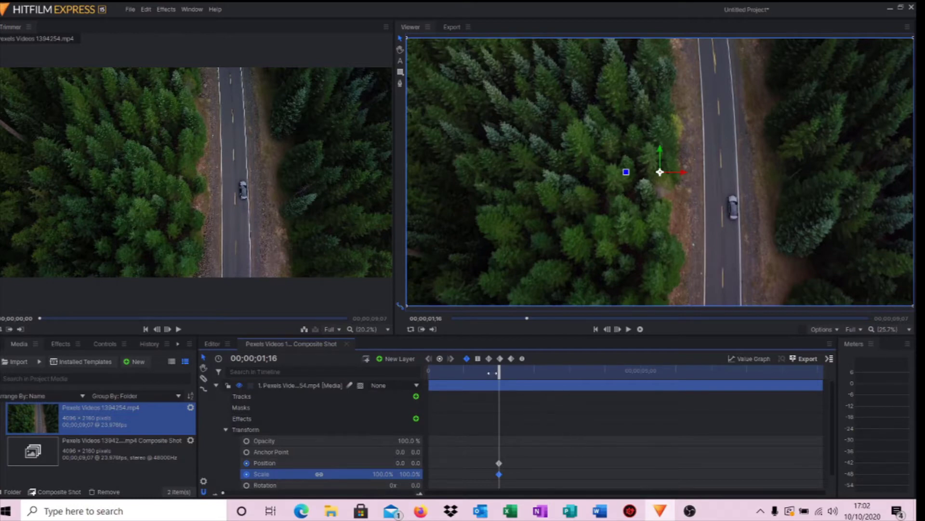
drag(501, 372, 573, 385)
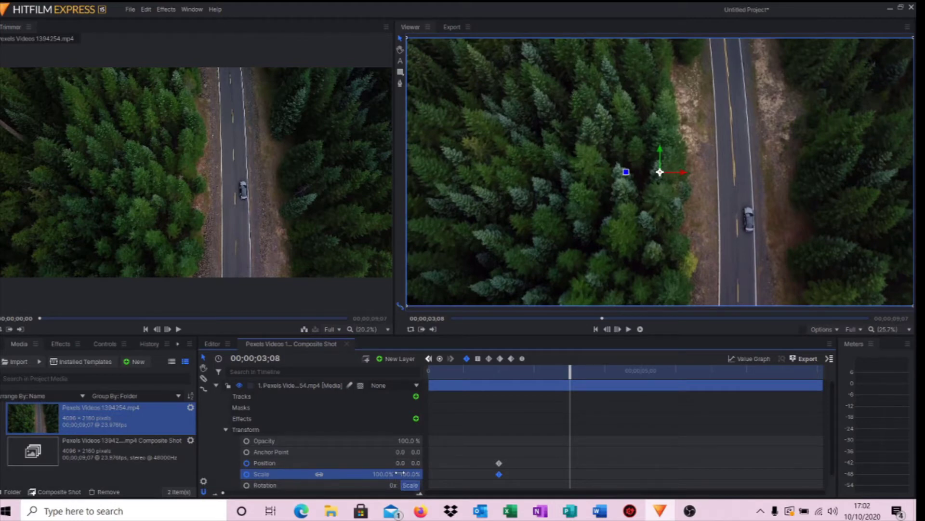
Zoom the layer to about 279% scale and pan it so the car is framed
drag(399, 474, 487, 474)
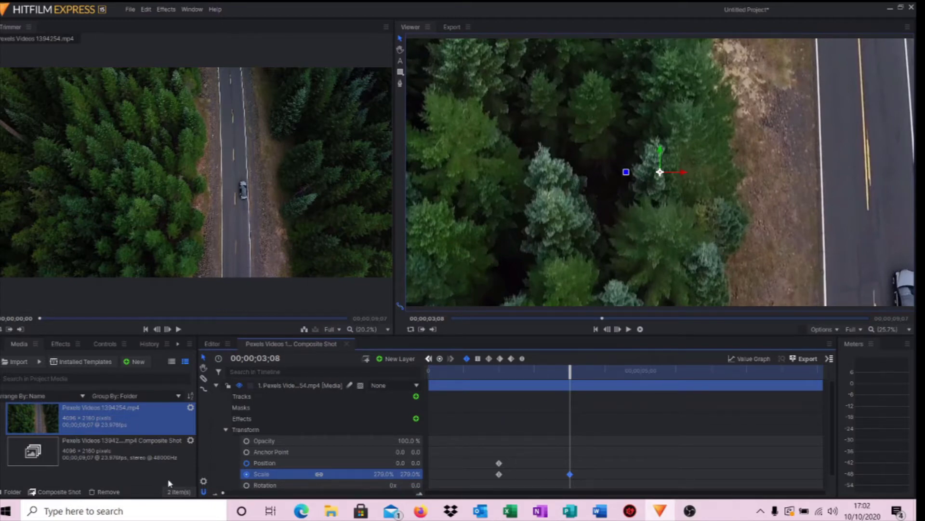
click(409, 464)
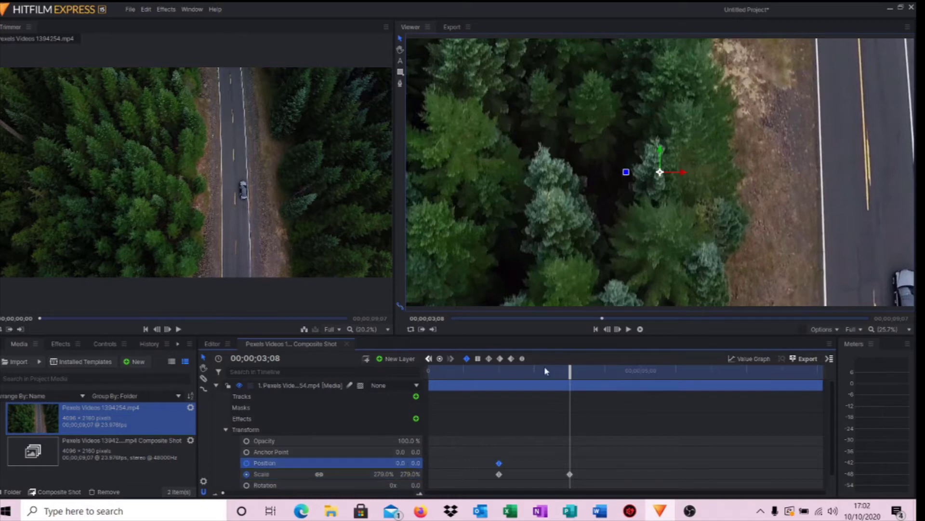
drag(789, 240, 675, 177)
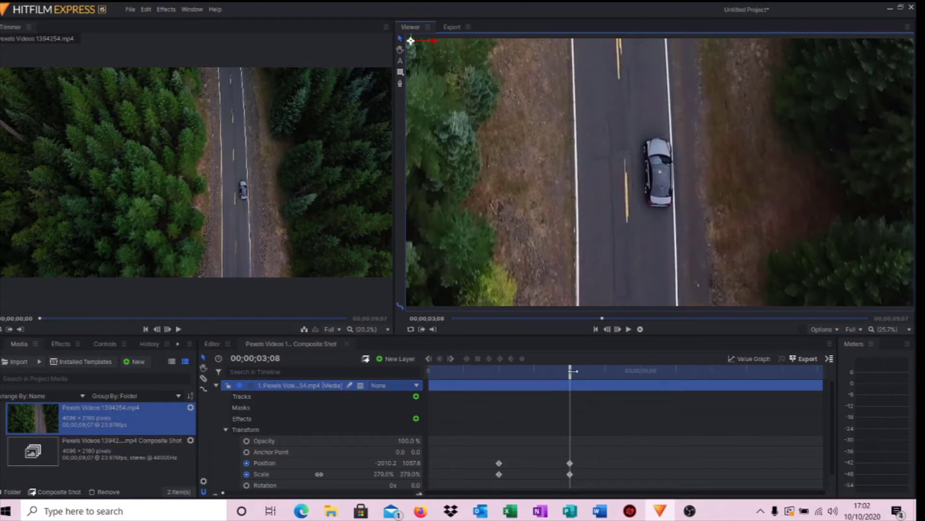
drag(572, 370, 648, 376)
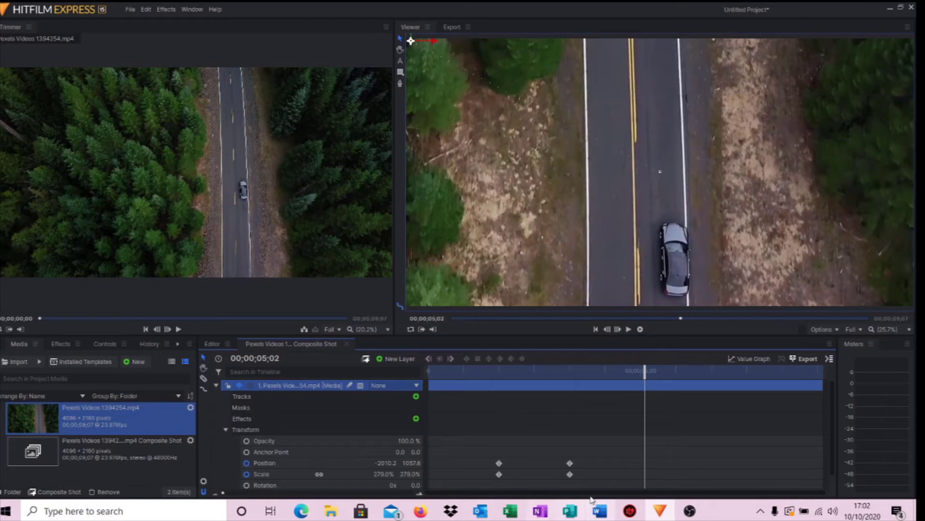
Copy the zoomed-in Position and Scale keyframes and paste them at 05;02 to hold the zoom
mouse_move(570, 464)
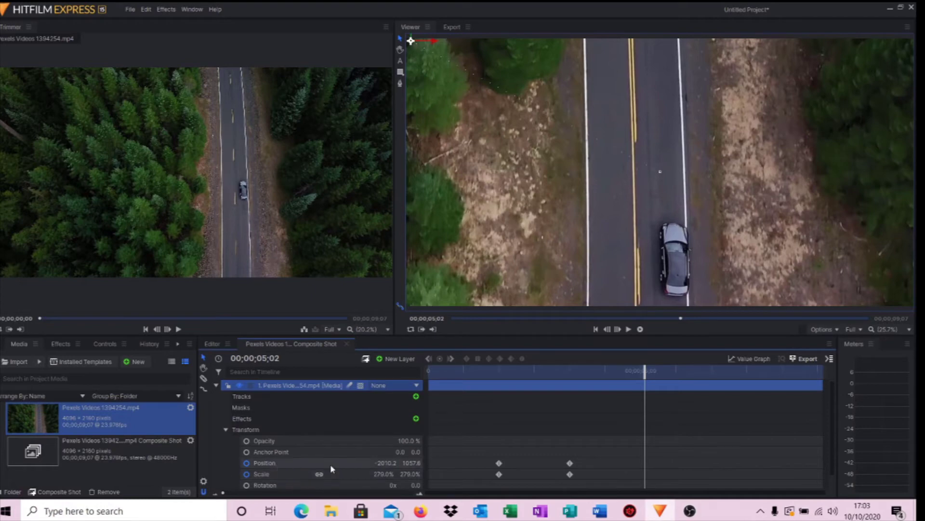
right_click(571, 463)
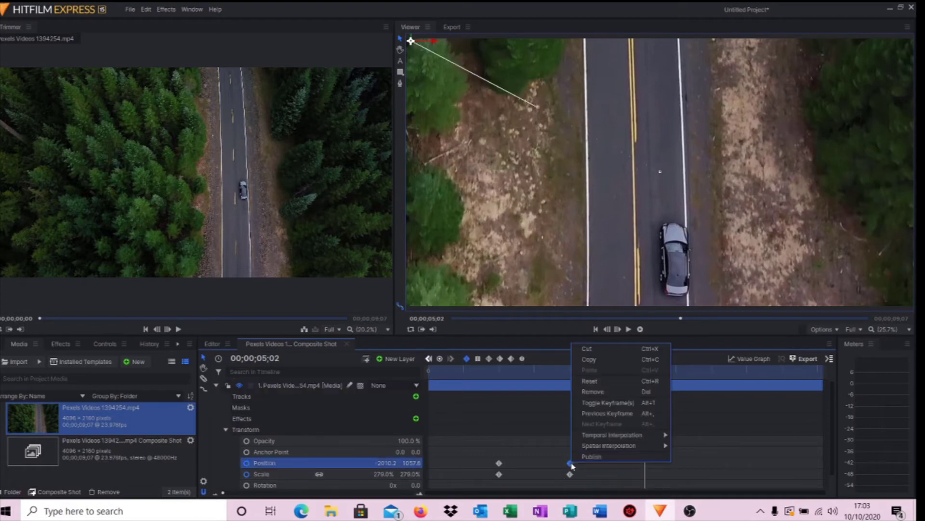
click(589, 365)
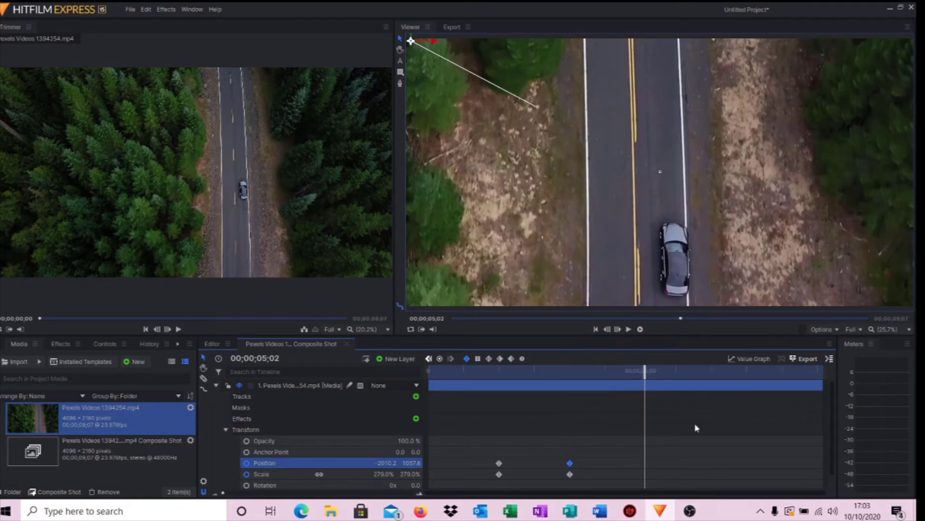
right_click(725, 437)
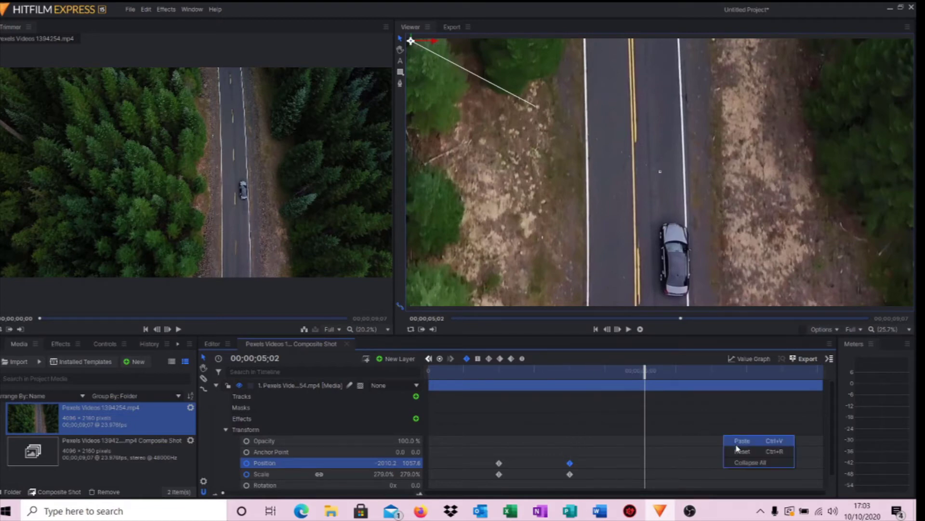
click(737, 446)
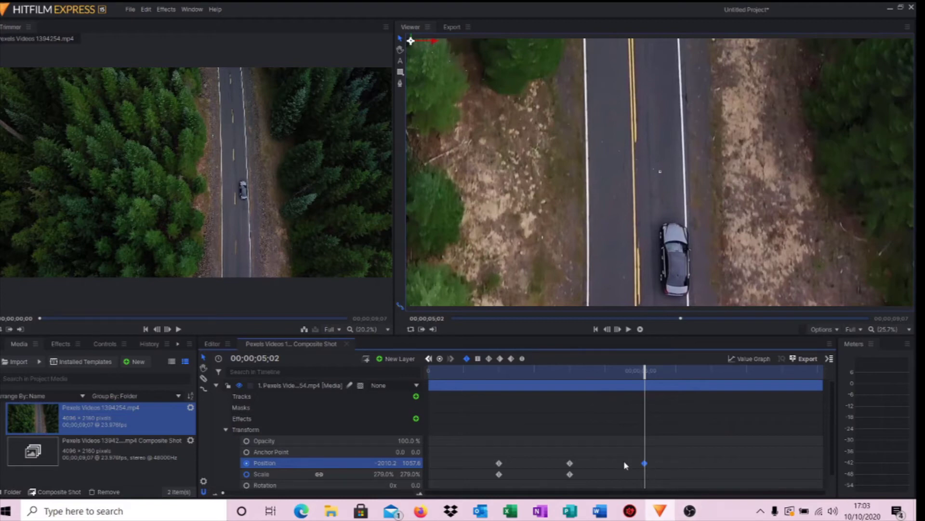
right_click(569, 474)
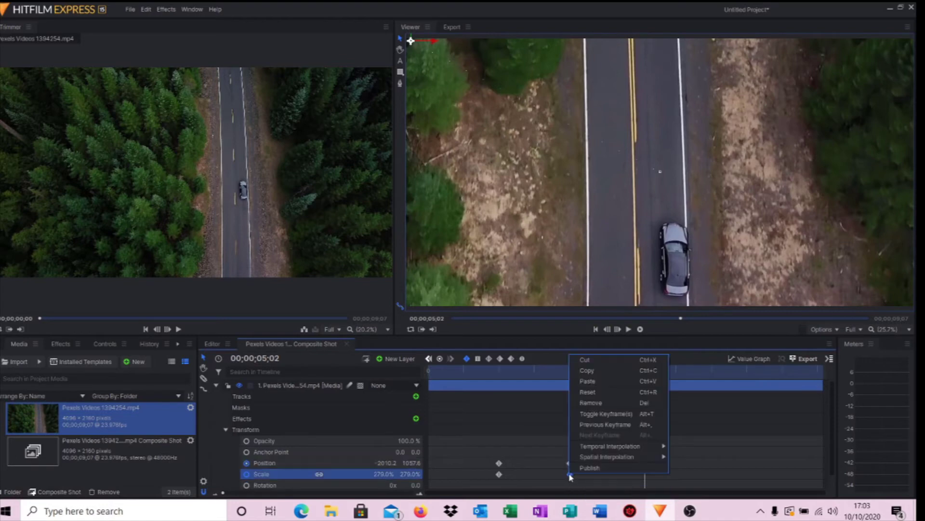
click(606, 381)
right_click(733, 464)
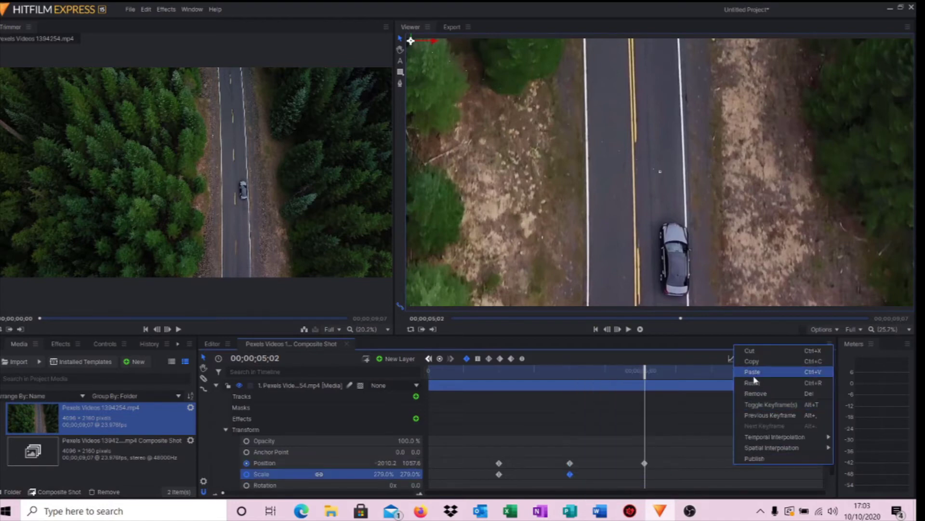
click(754, 384)
At 06;12, paste copies of the starting Position and Scale keyframes to return to 100% full frame
drag(645, 371, 704, 384)
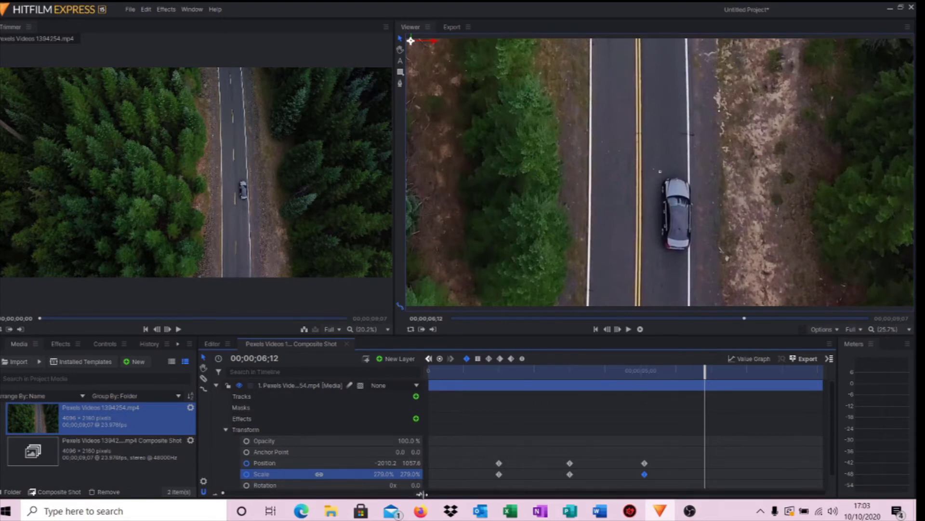
click(499, 463)
right_click(499, 463)
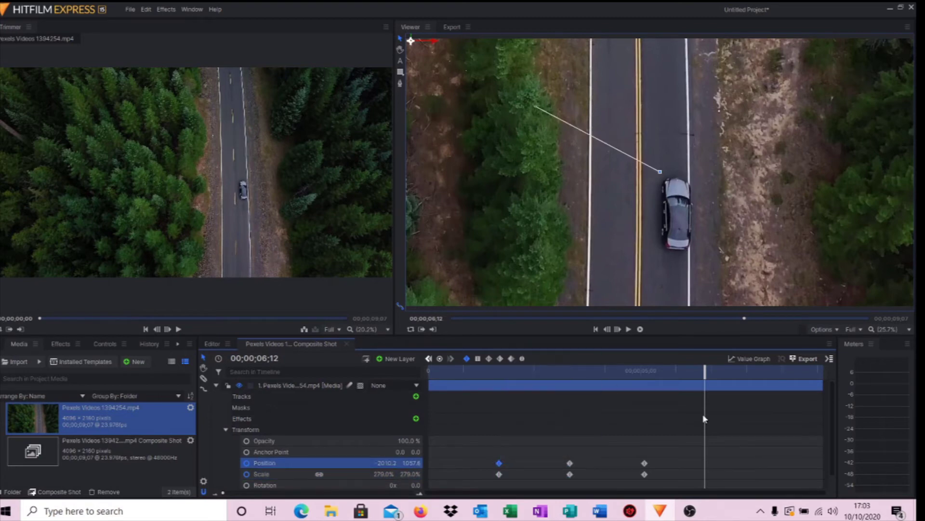
right_click(755, 446)
click(776, 351)
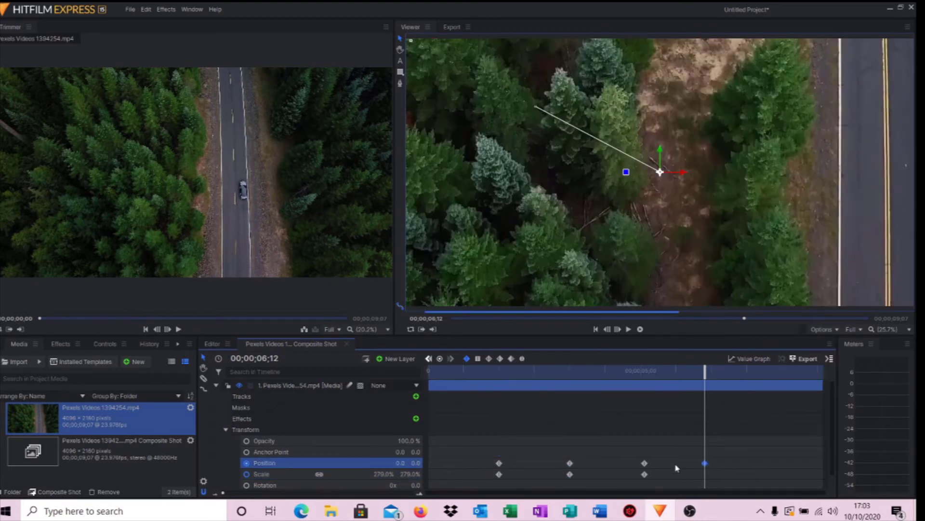
drag(602, 498, 494, 471)
right_click(499, 473)
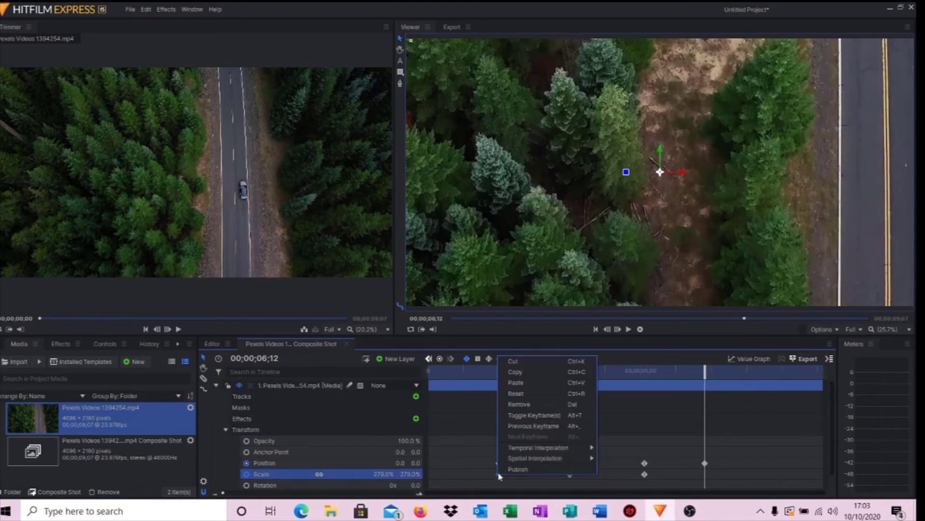
click(515, 372)
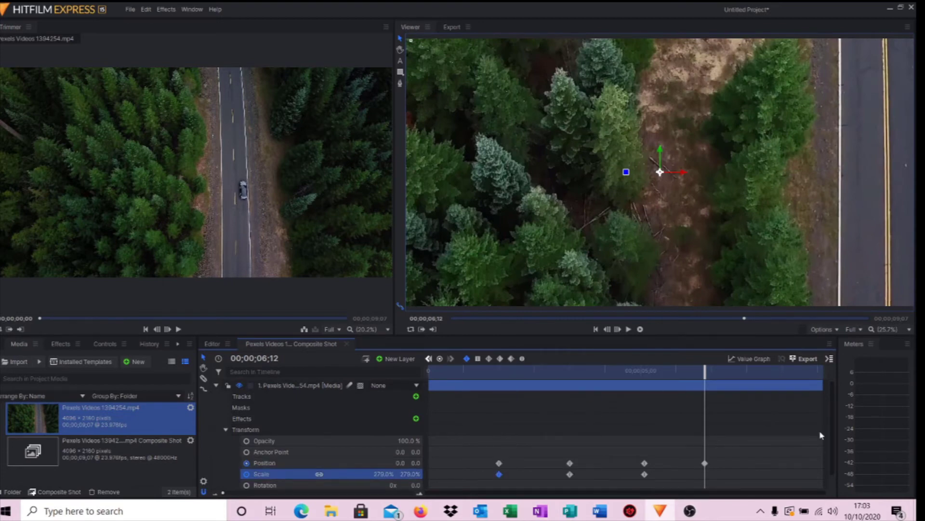
right_click(782, 450)
click(801, 355)
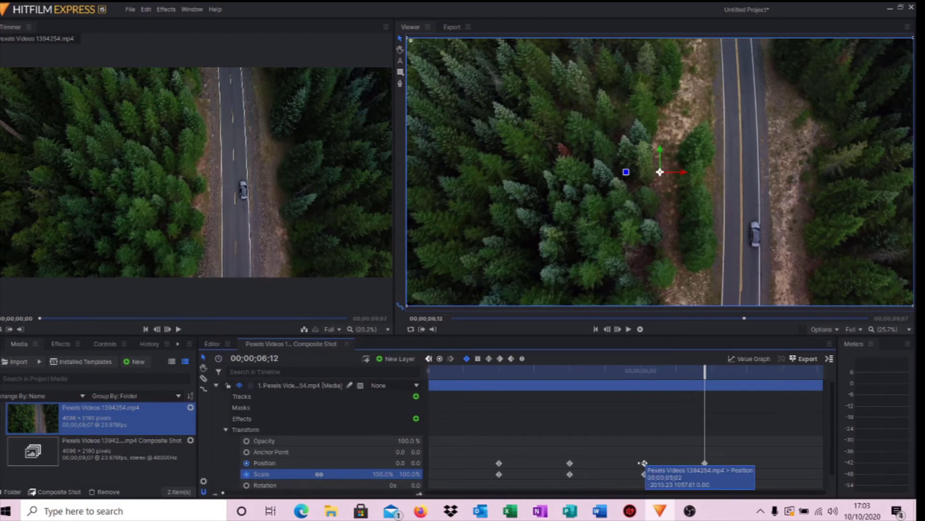
drag(704, 374, 455, 430)
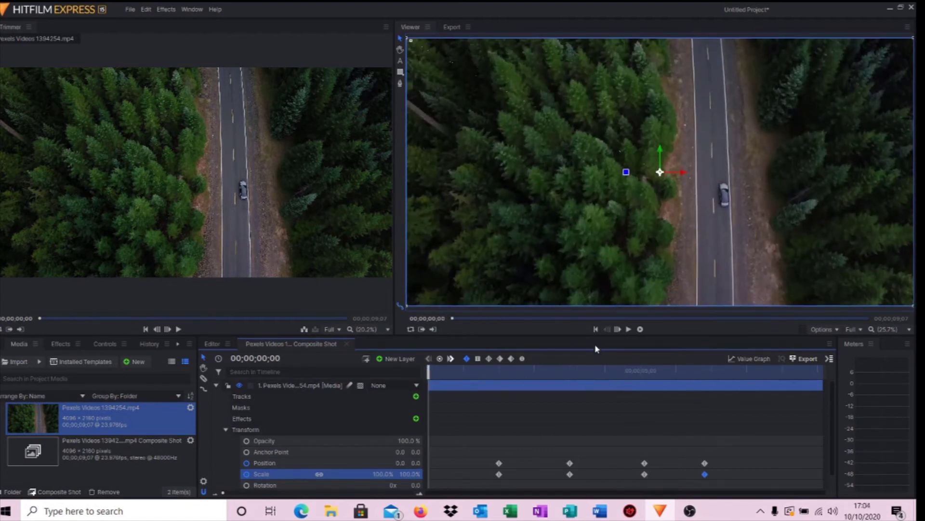
click(629, 330)
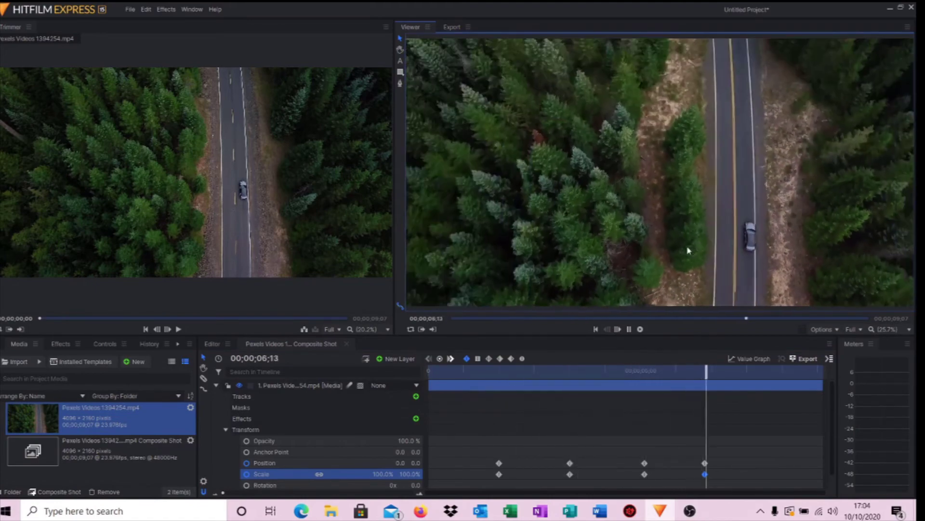
click(629, 329)
drag(800, 369, 441, 369)
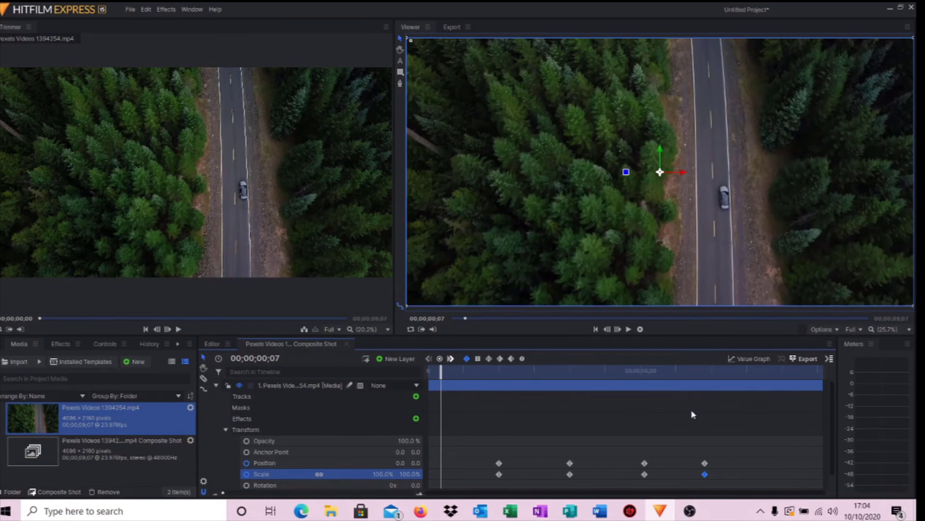
scroll(733, 463, down, 1)
drag(751, 468, 499, 443)
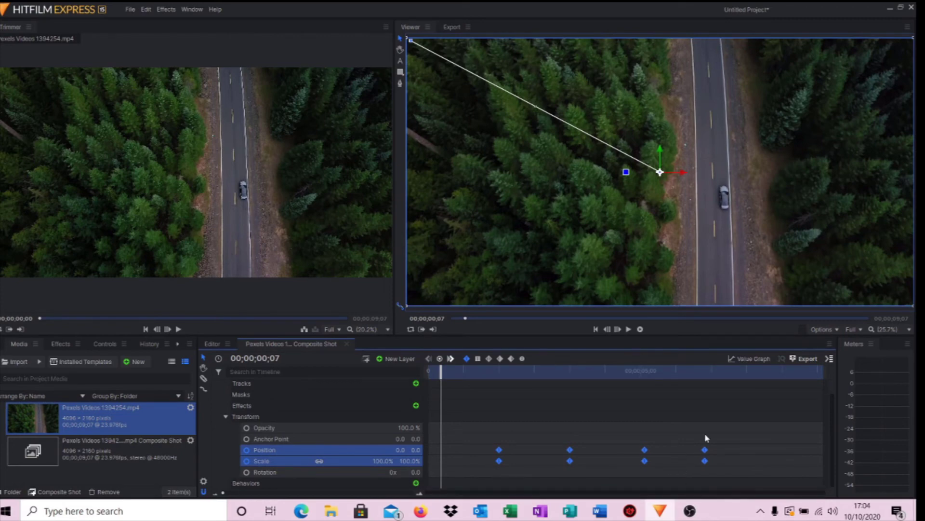
Set the temporal interpolation of all selected keyframes to Smooth
right_click(675, 455)
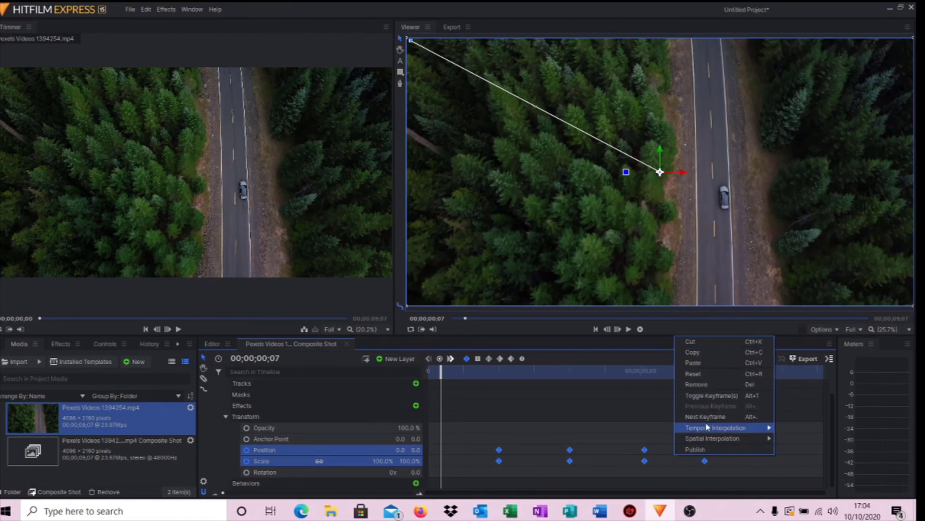
mouse_move(708, 429)
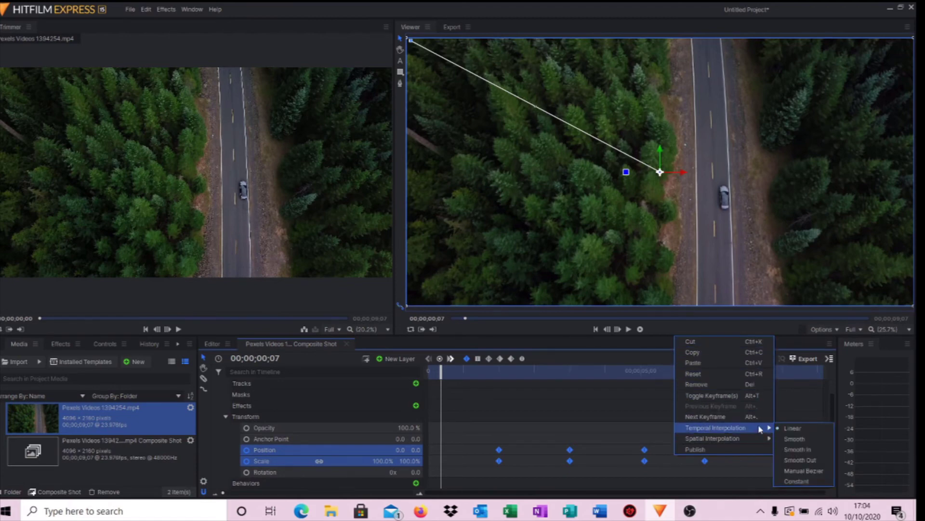
click(793, 439)
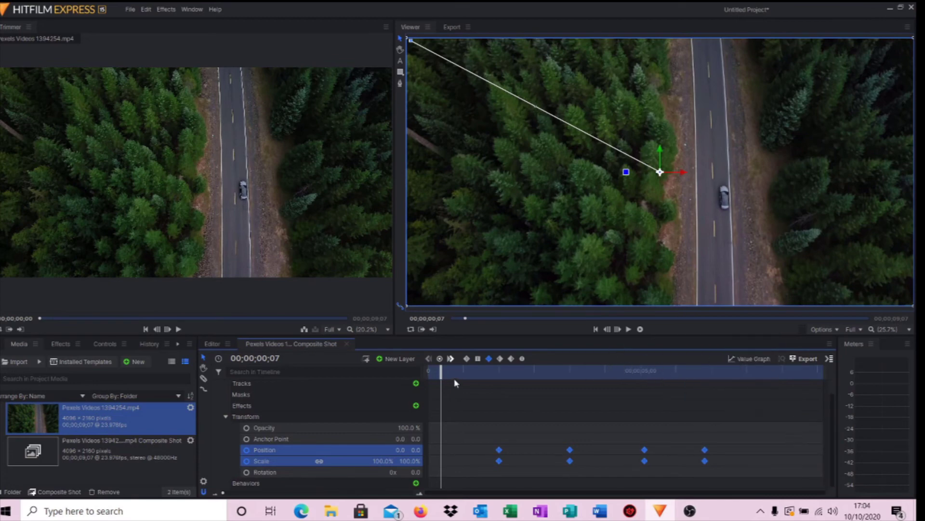
Play back the smoothed zoom animation and return near the start of the clip
click(628, 329)
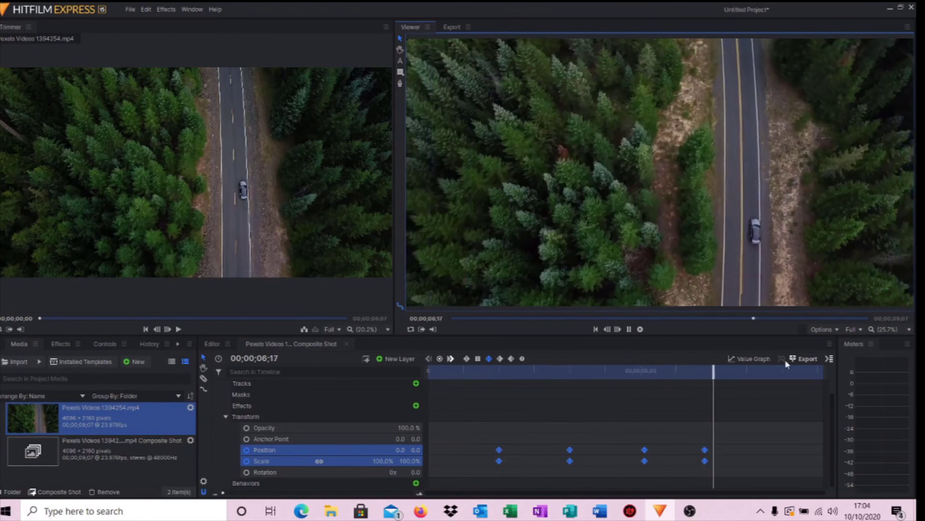
click(775, 372)
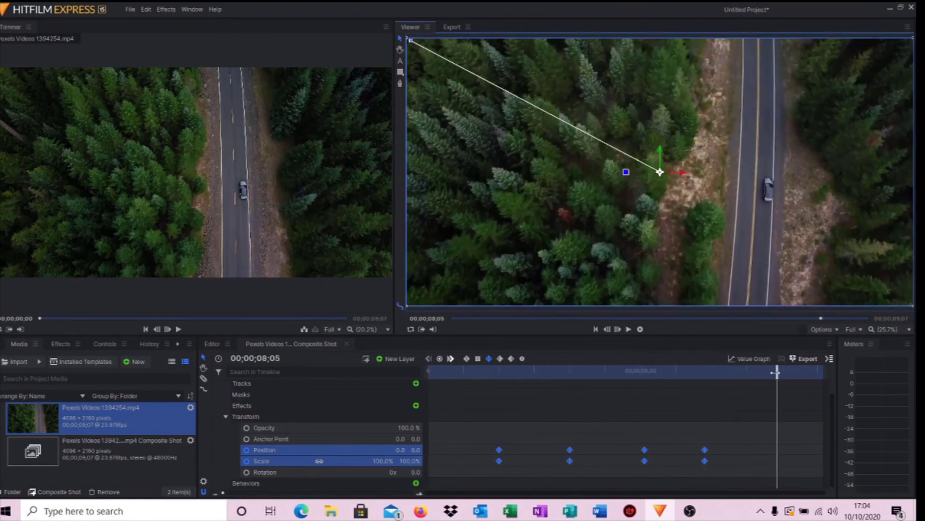
drag(777, 373, 452, 373)
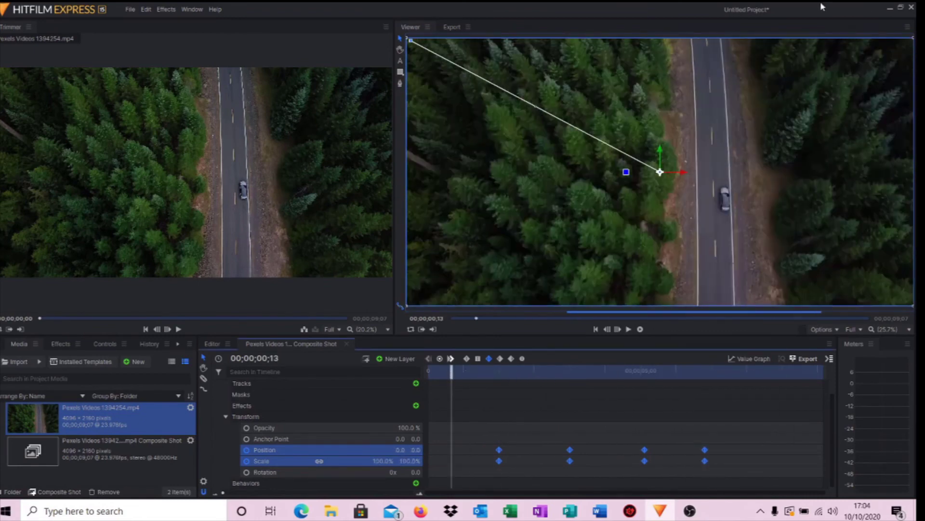